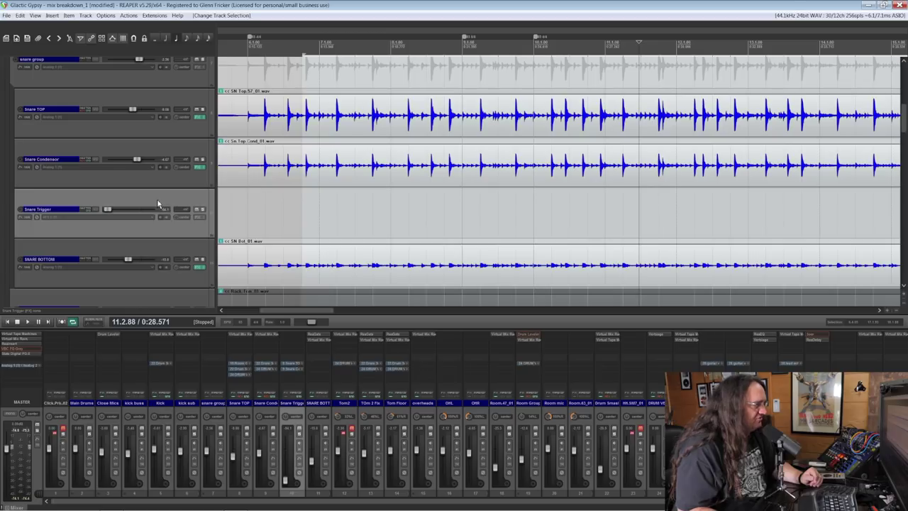
# Delete the Snare Trigger track from the project
pyautogui.press('Delete')
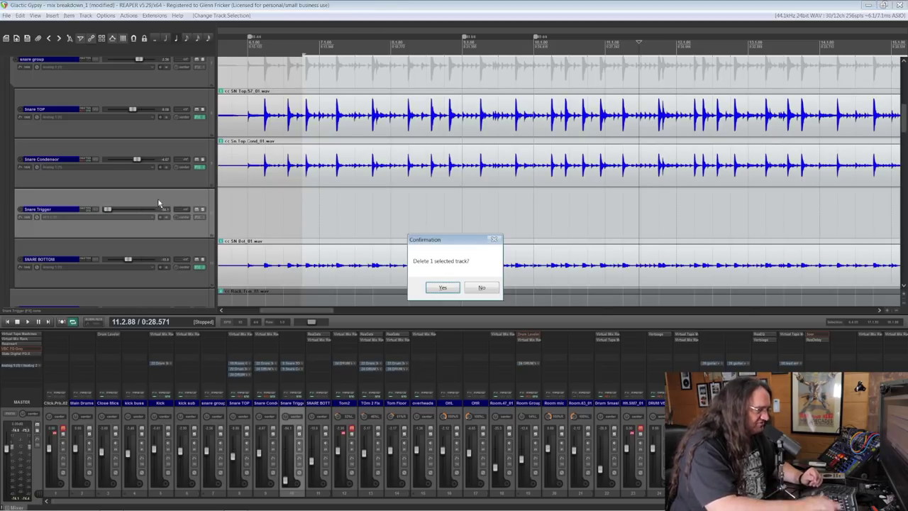
pyautogui.click(441, 288)
# Extend the start of the time selection back to the first hit of the snare fill at about 1:41
pyautogui.scroll(-3, 432, 282)
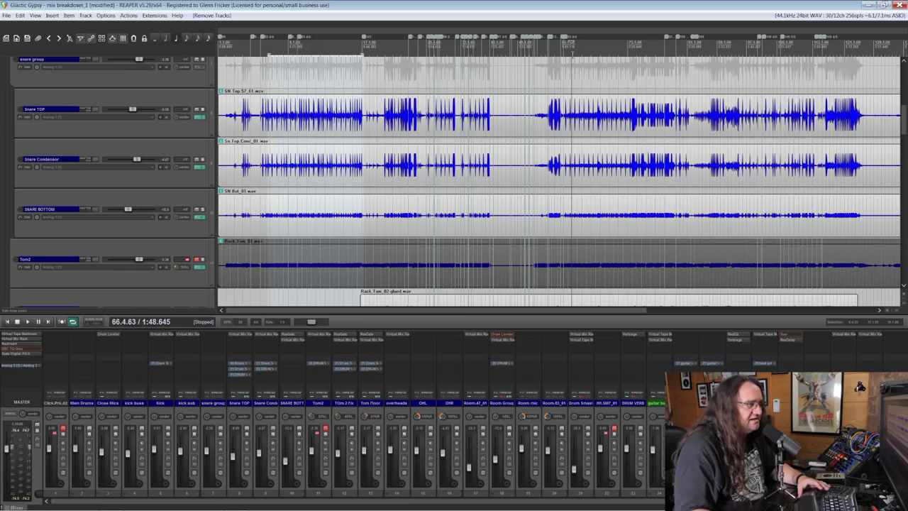
pyautogui.scroll(4, 552, 59)
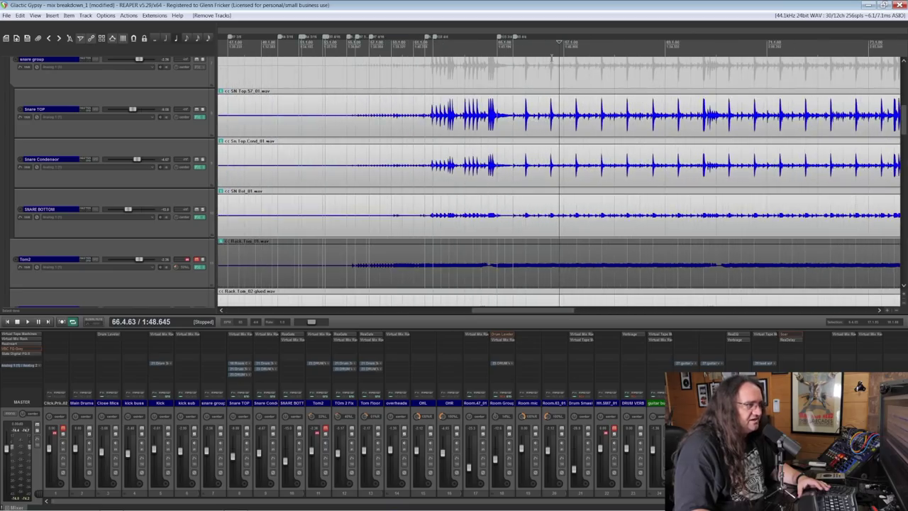
pyautogui.hscroll(5, 797, 91)
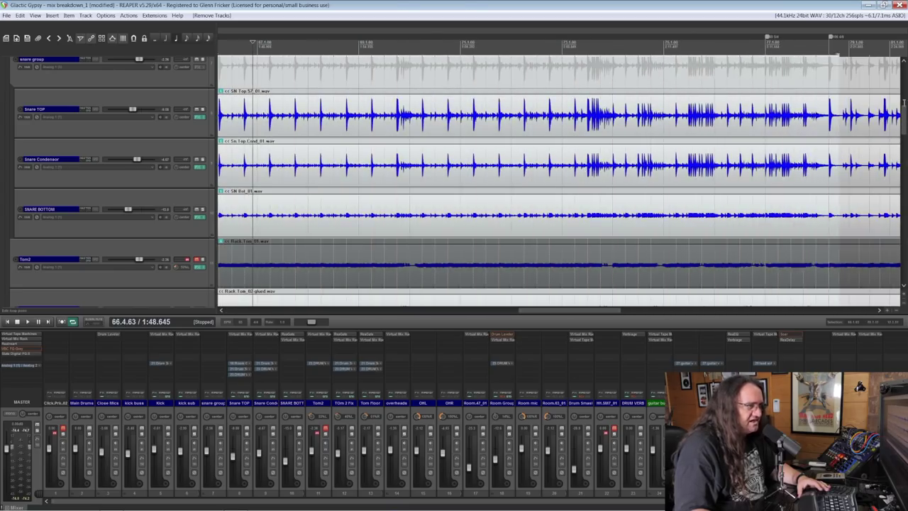
pyautogui.hscroll(-5, 749, 89)
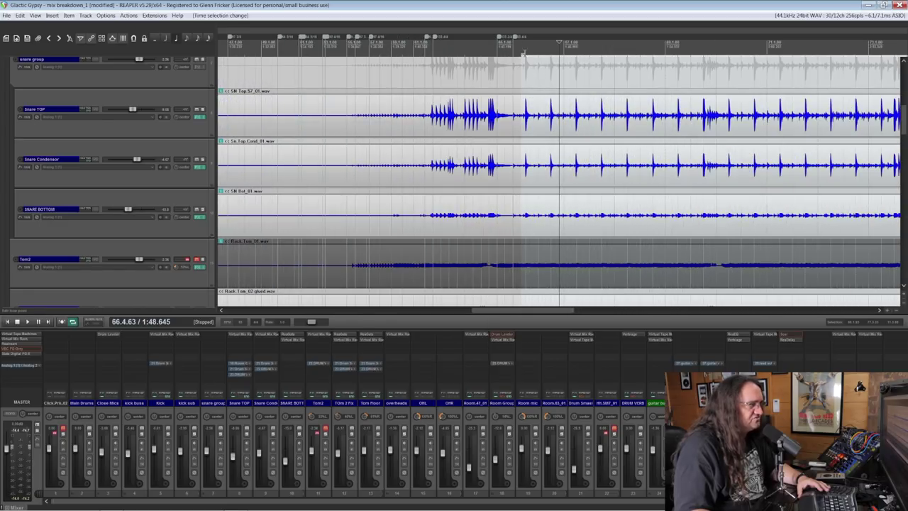
pyautogui.moveTo(522, 54); pyautogui.dragTo(433, 69)
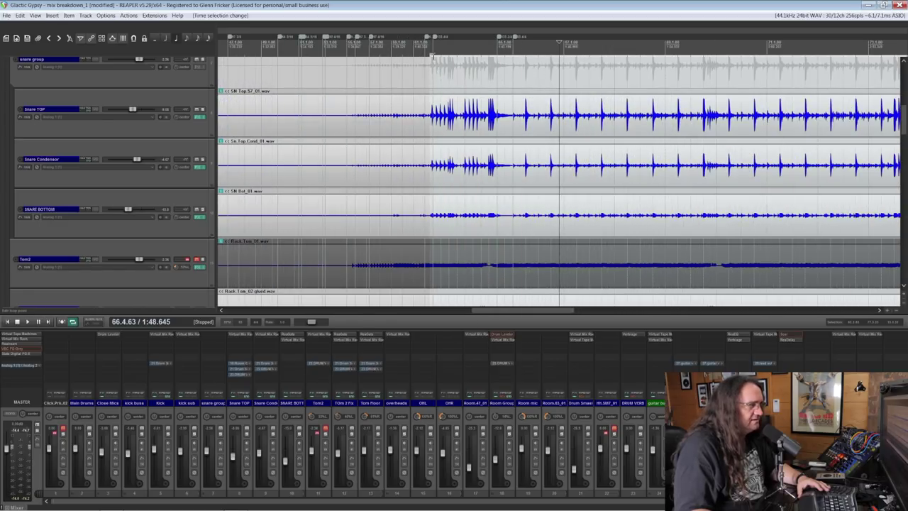
# Play the selected section, solo the Main Drums bus to hear the drums alone, and stop playback
pyautogui.press('space')
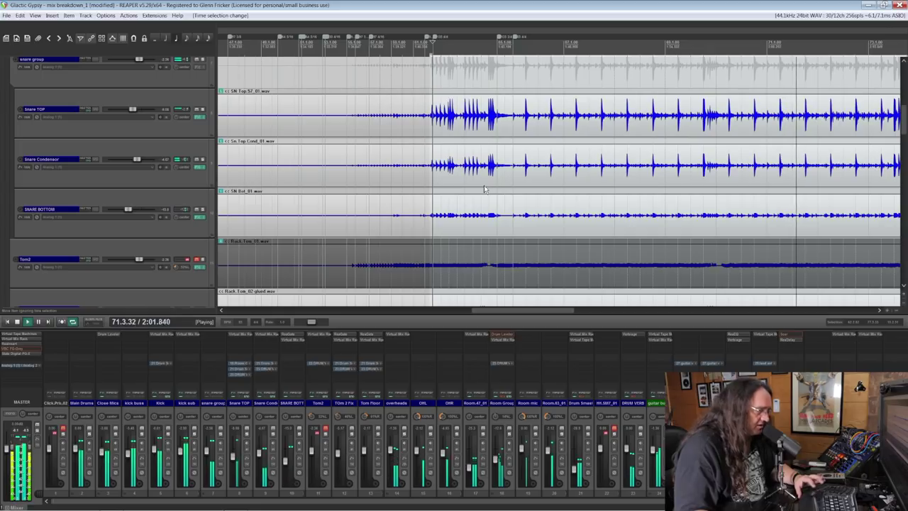
pyautogui.click(93, 438)
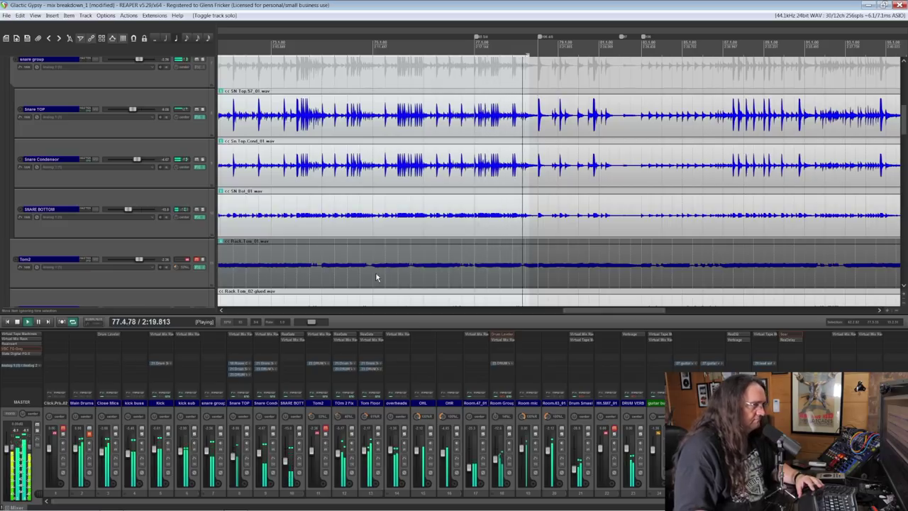
pyautogui.press('space')
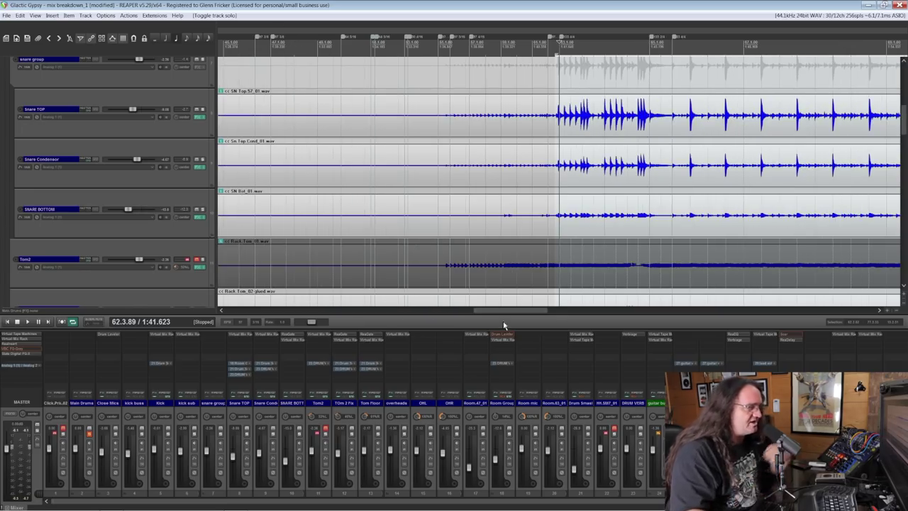
# Play the section and solo Snare TOP, Snare Condensor and SNARE BOTTOM one at a time to compare the microphones
pyautogui.moveTo(523, 310); pyautogui.dragTo(562, 310)
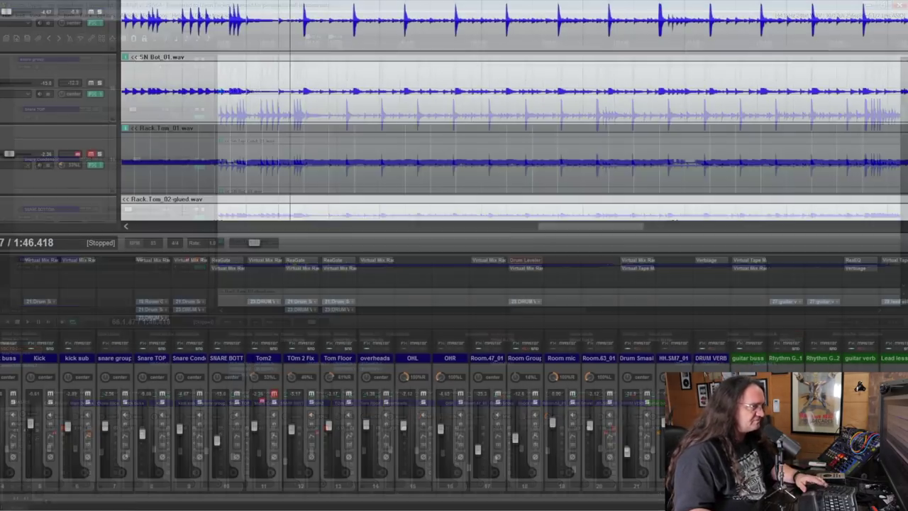
pyautogui.press('space')
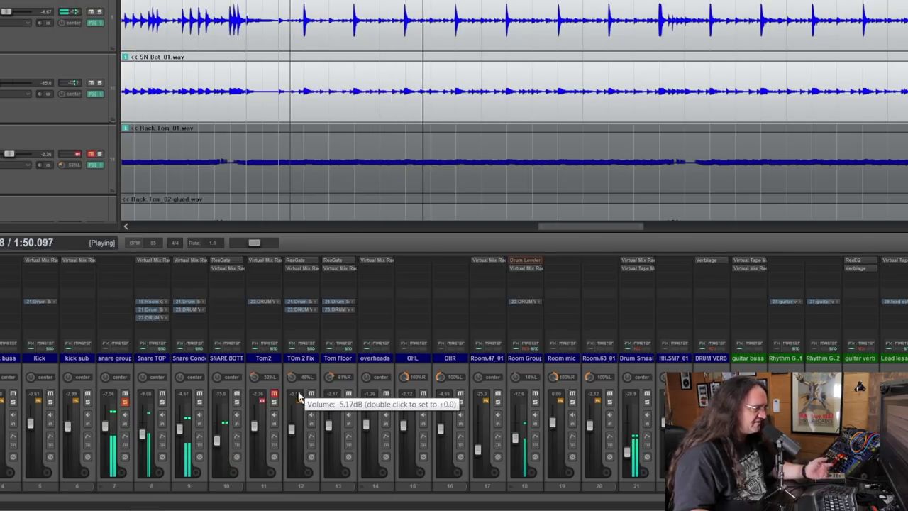
pyautogui.click(199, 415)
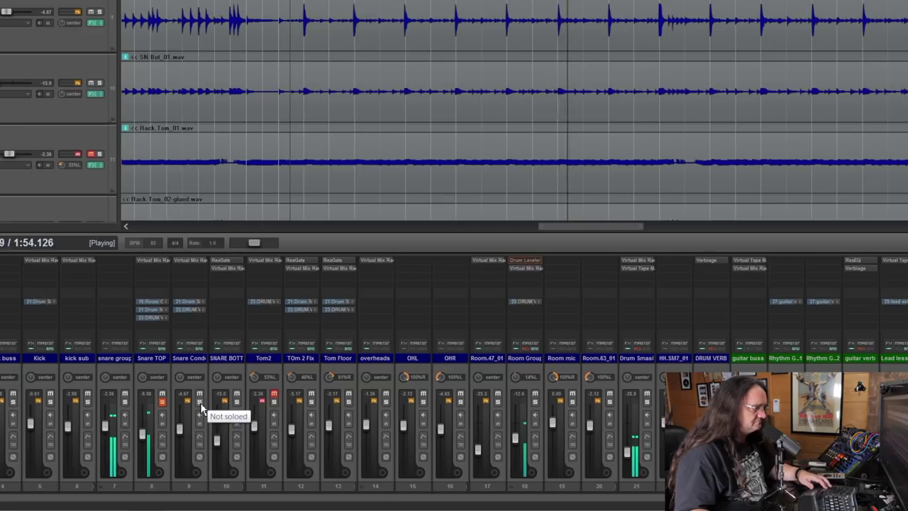
pyautogui.click(199, 401)
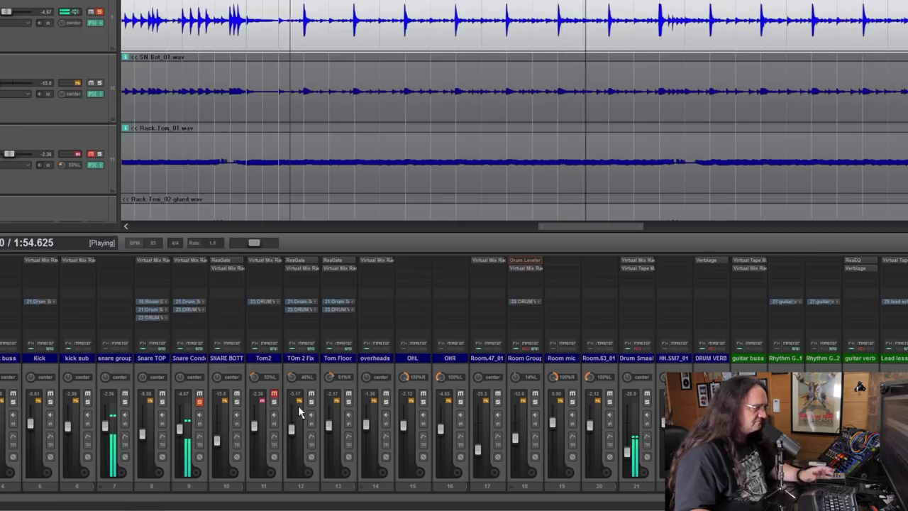
pyautogui.click(237, 402)
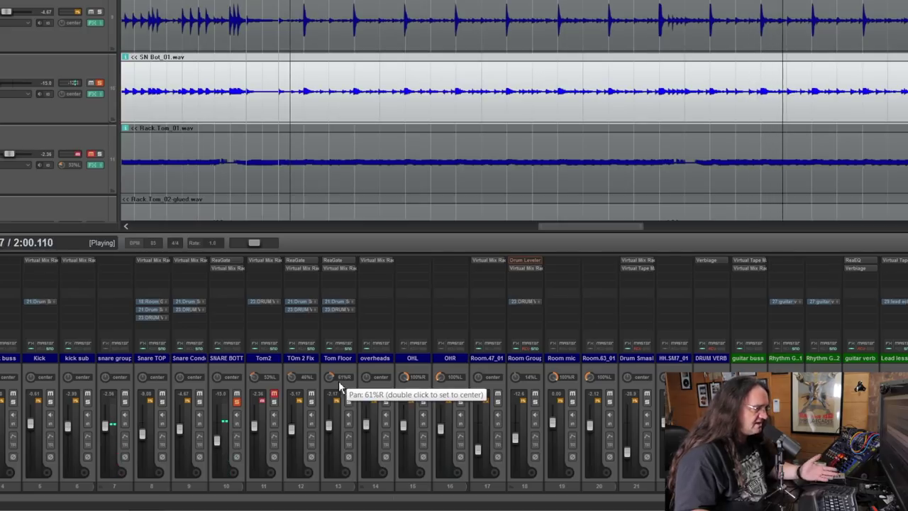
# Solo Snare TOP exclusively and play it with the Room Group, Drum Smash and DRUM VERB tracks muted
pyautogui.click(163, 401)
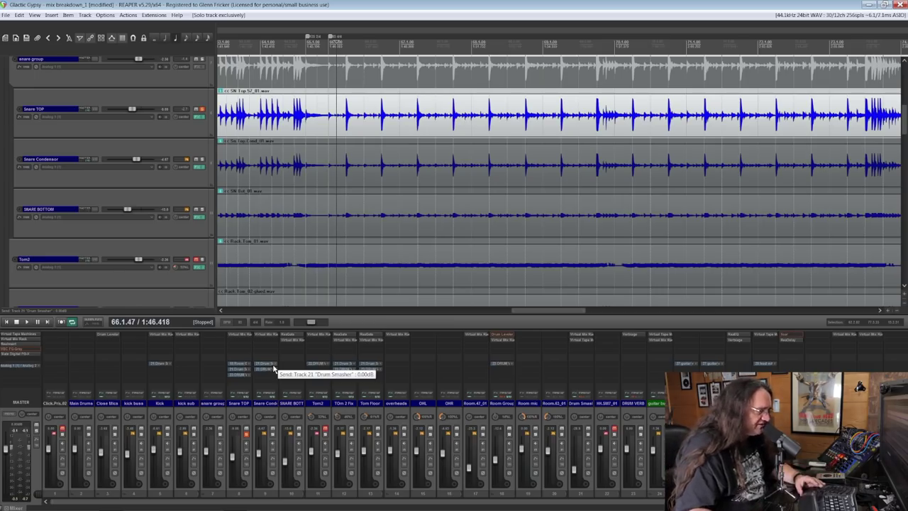
pyautogui.press('space')
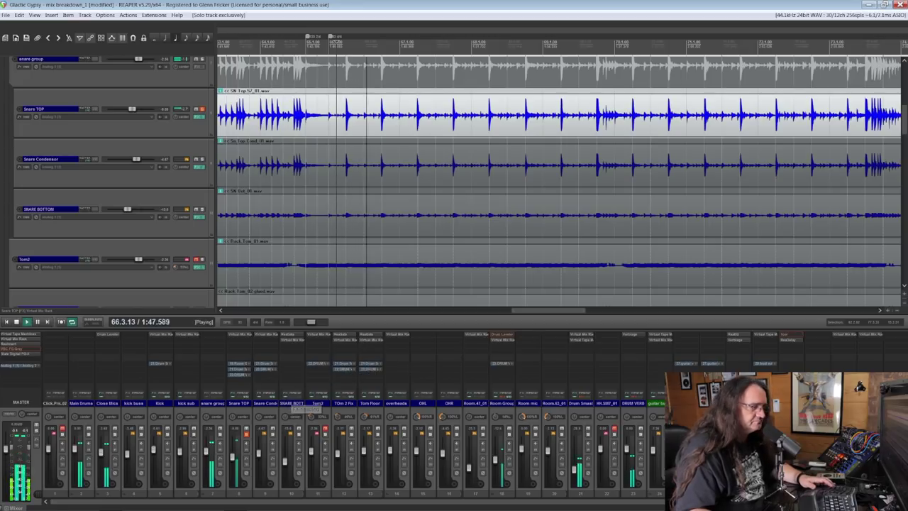
pyautogui.click(510, 430)
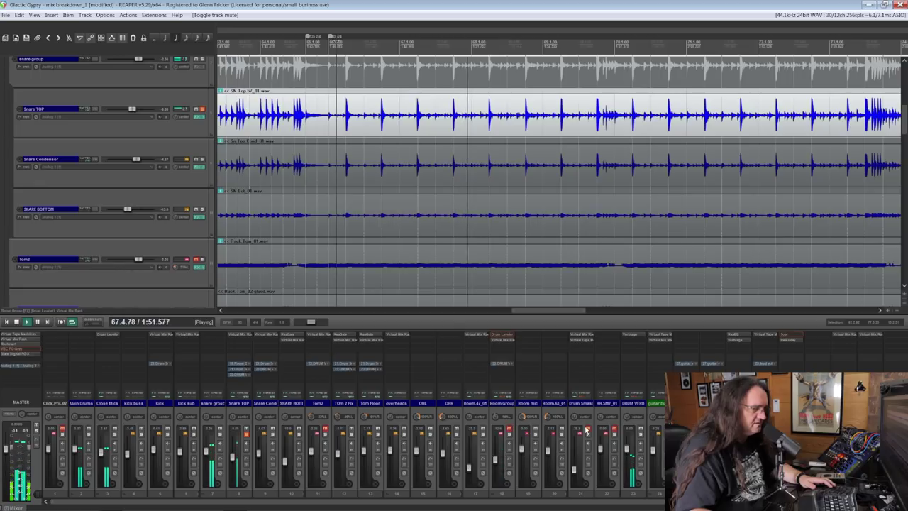
pyautogui.click(643, 430)
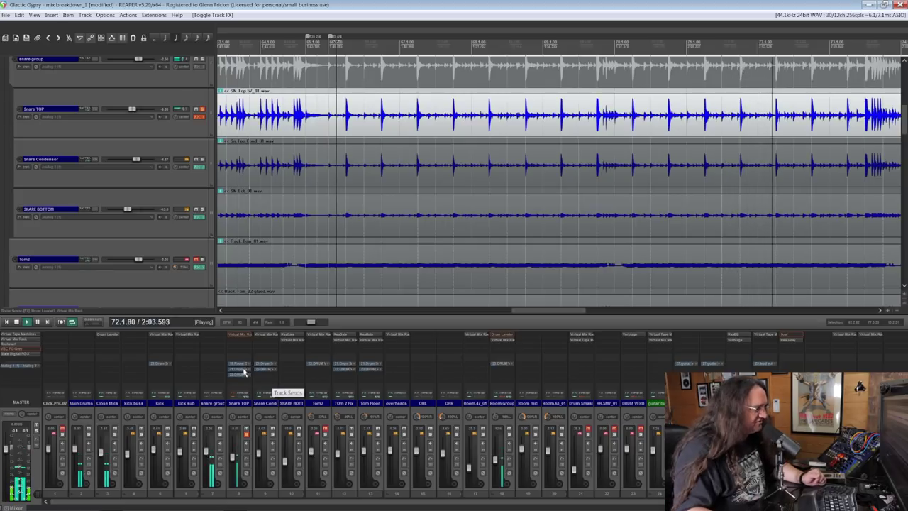
# Open the Virtual Mix Rack on Snare TOP, switch on its Virtual Channel and FG-N modules, and audition the FG-N equalizer
pyautogui.click(241, 334)
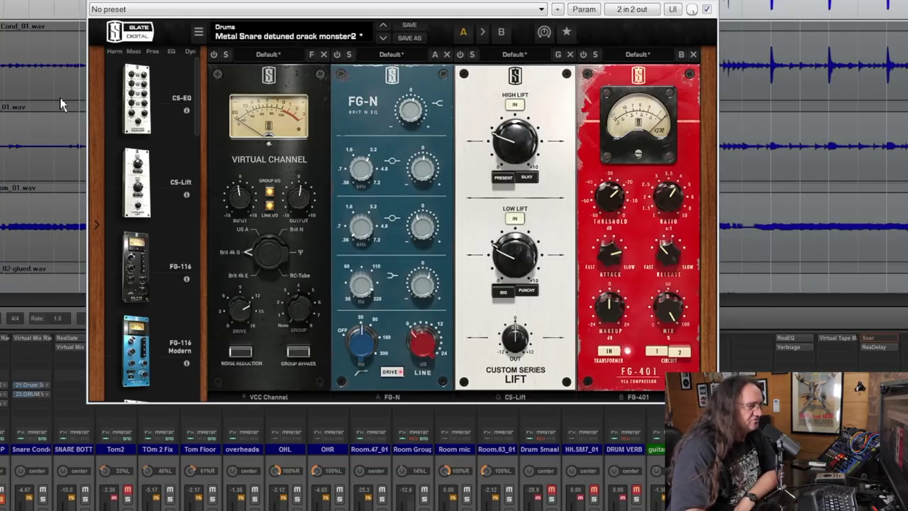
pyautogui.click(213, 54)
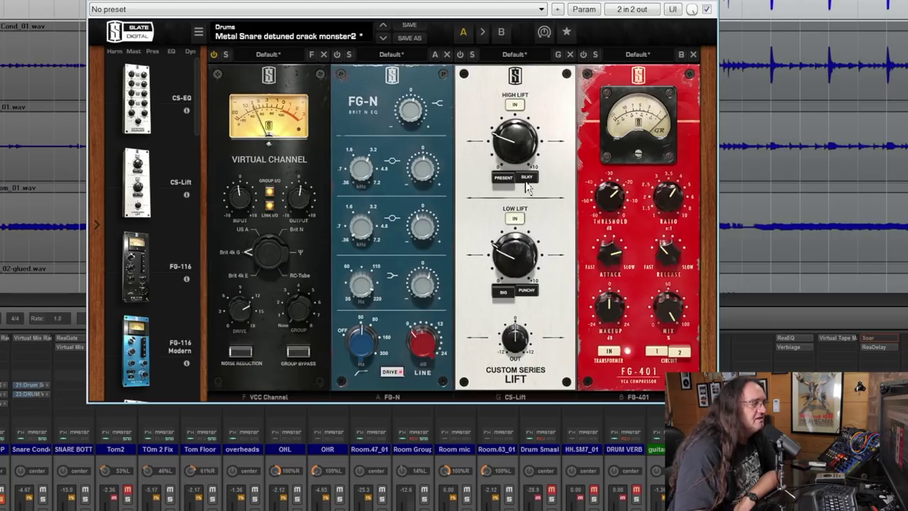
pyautogui.click(335, 54)
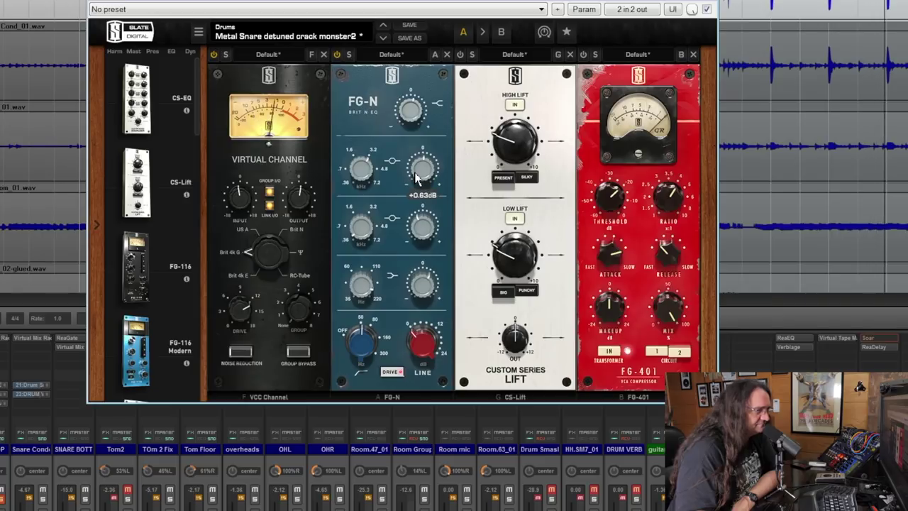
pyautogui.moveTo(420, 170); pyautogui.dragTo(419, 173)
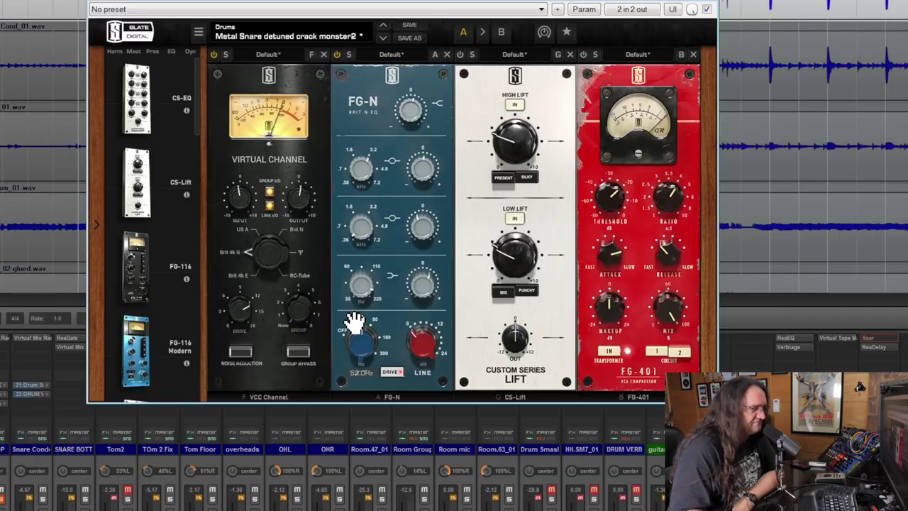
pyautogui.click(338, 55)
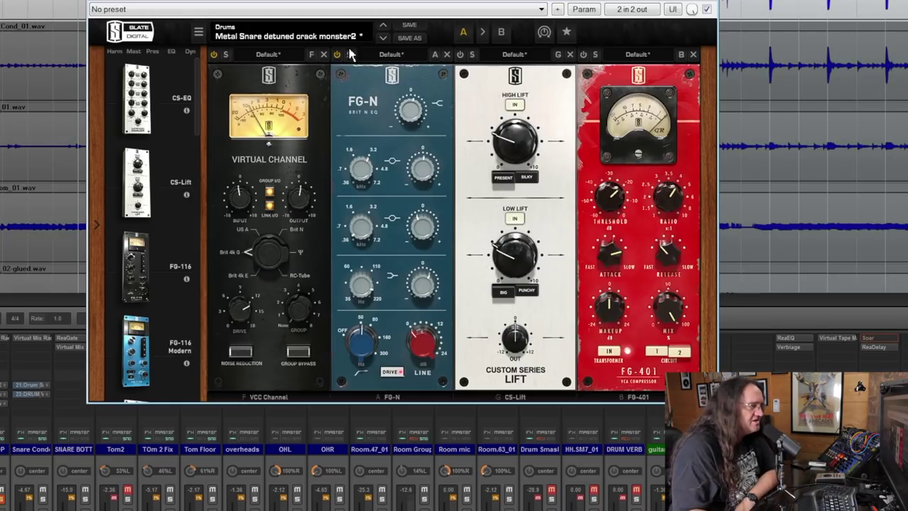
# Switch on the CS-Lift module and try different High Lift and Low Lift amounts on the snare
pyautogui.click(460, 54)
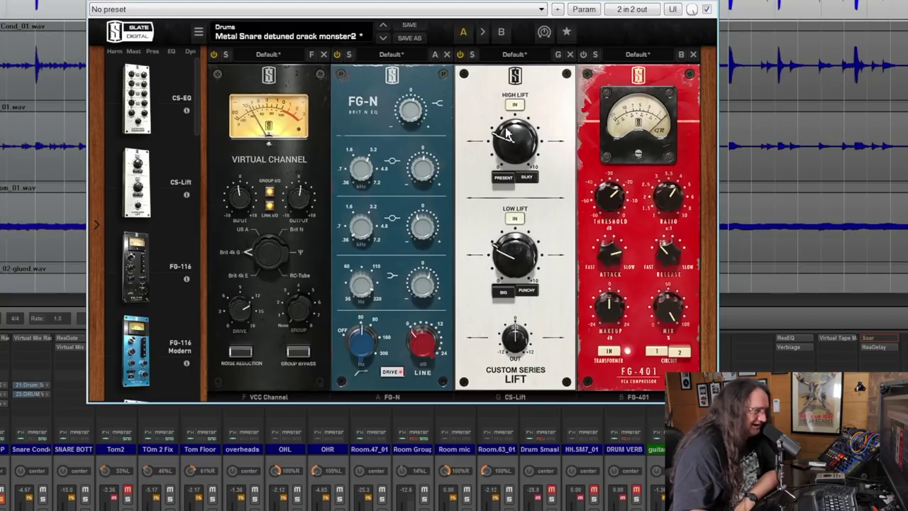
pyautogui.moveTo(506, 133); pyautogui.dragTo(498, 140)
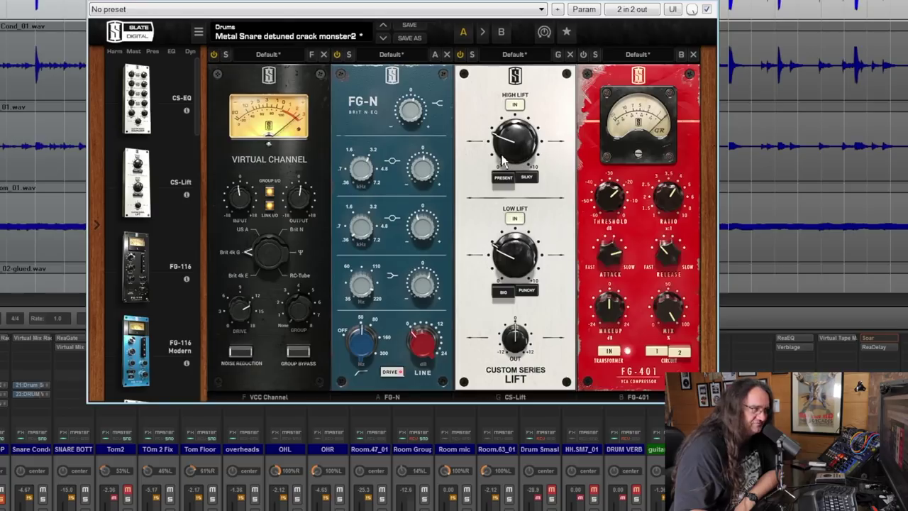
pyautogui.moveTo(502, 161)
pyautogui.mouseDown()
pyautogui.moveTo(520, 85)
pyautogui.moveTo(506, 147)
pyautogui.mouseUp()
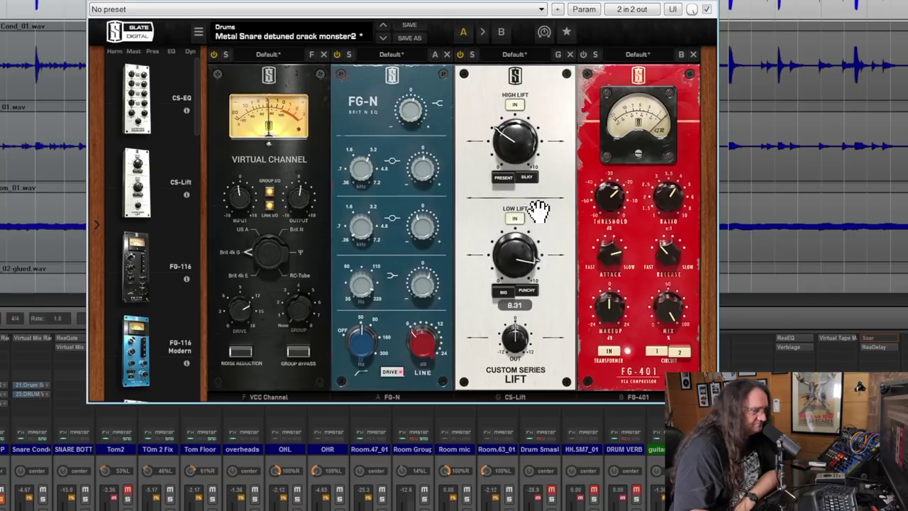
pyautogui.moveTo(539, 210); pyautogui.dragTo(529, 225)
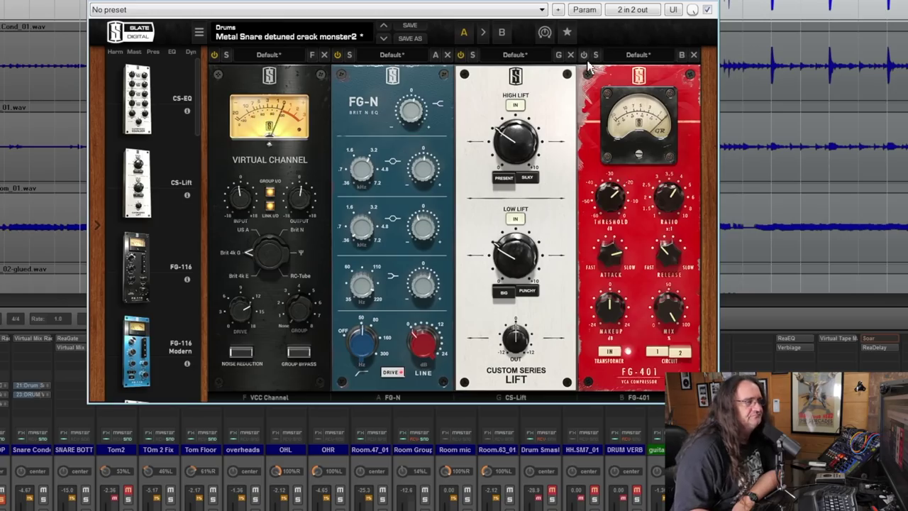
# Switch on the FG-401 compressor module and close the Snare TOP plugin window
pyautogui.click(583, 56)
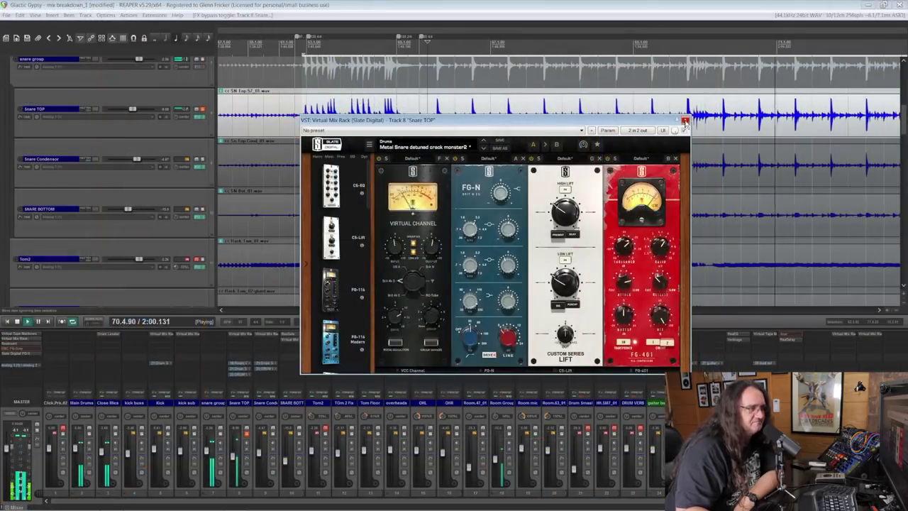
pyautogui.click(712, 2)
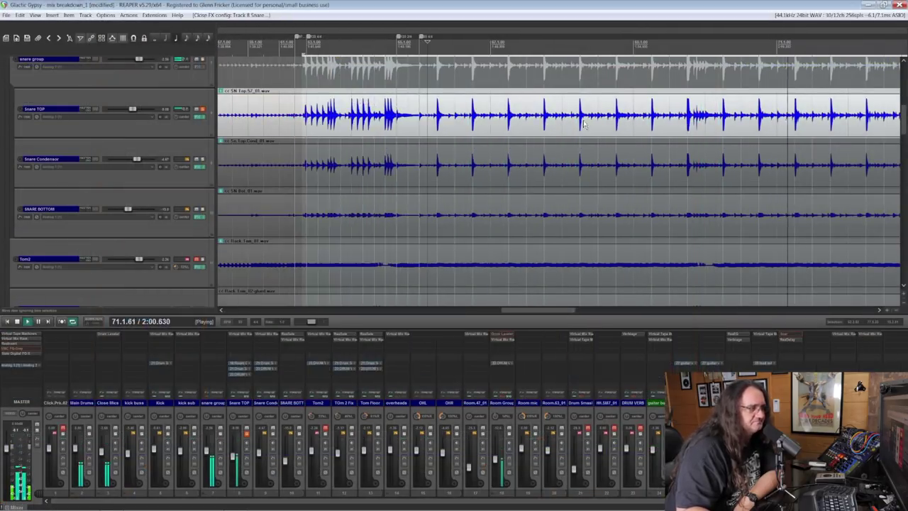
# Replace the SNARE BOTTOM solo with a solo on the snare group, and lower the SNARE BOTTOM volume to about -12 dB
pyautogui.click(263, 207)
pyautogui.scroll(4, 263, 207)
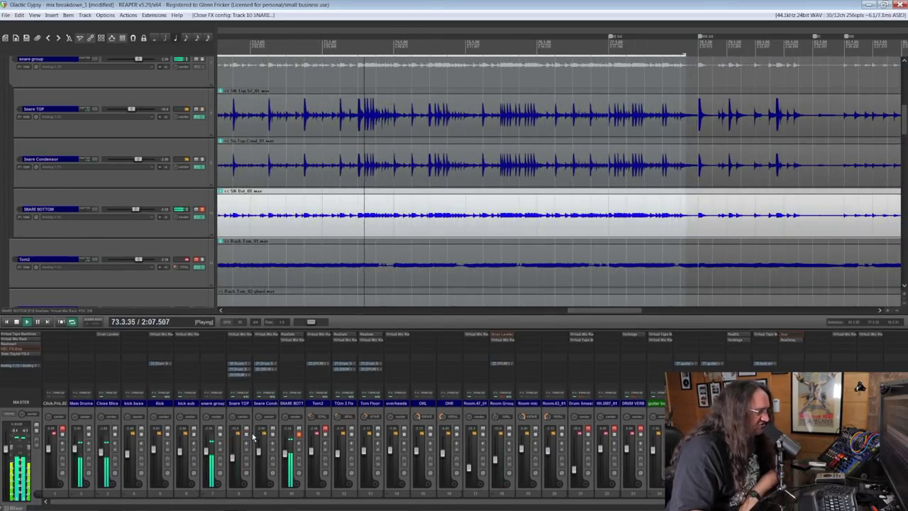
pyautogui.click(301, 432)
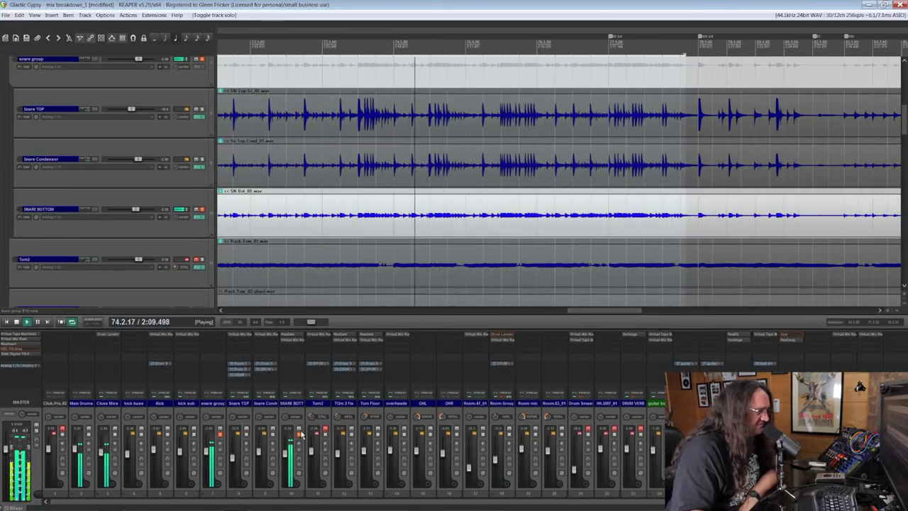
pyautogui.click(300, 433)
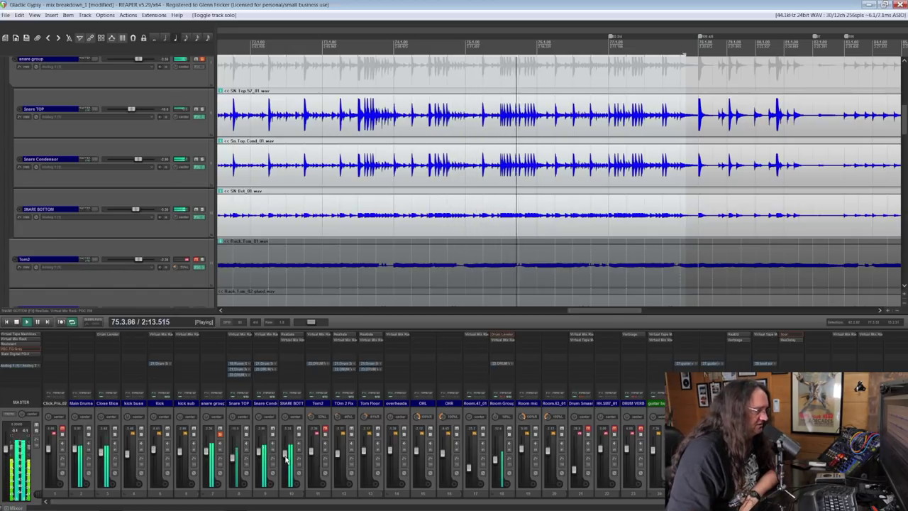
pyautogui.moveTo(287, 460); pyautogui.dragTo(288, 456)
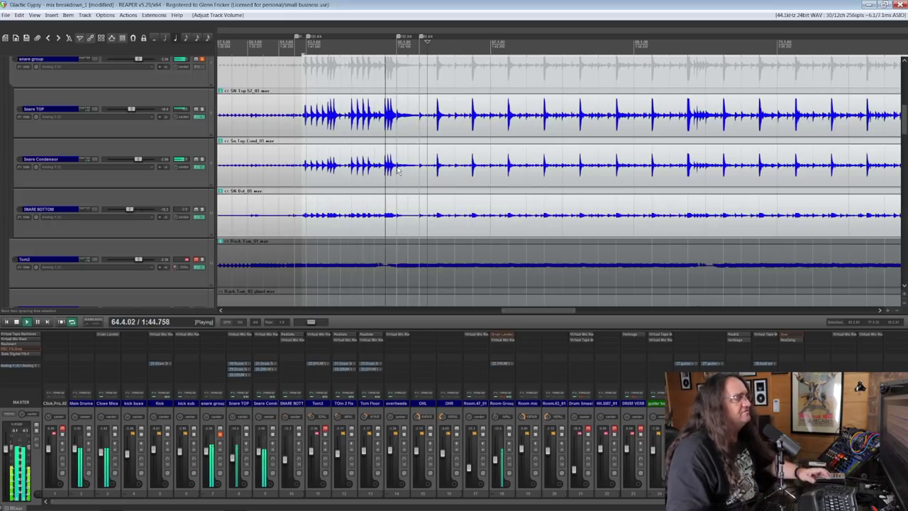
# Bypass the ReaGate plugin on the SNARE BOTTOM track while the snare group plays
pyautogui.scroll(3, 401, 167)
pyautogui.scroll(2, 415, 148)
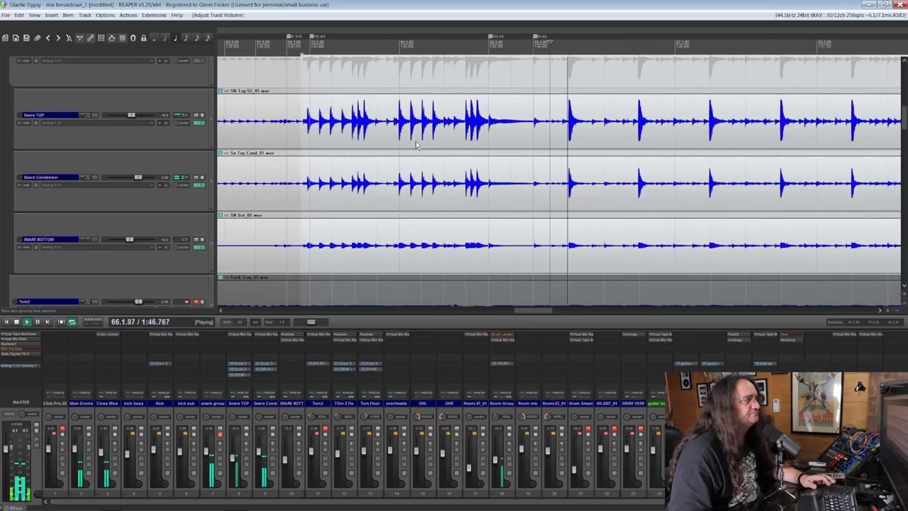
pyautogui.scroll(3, 416, 145)
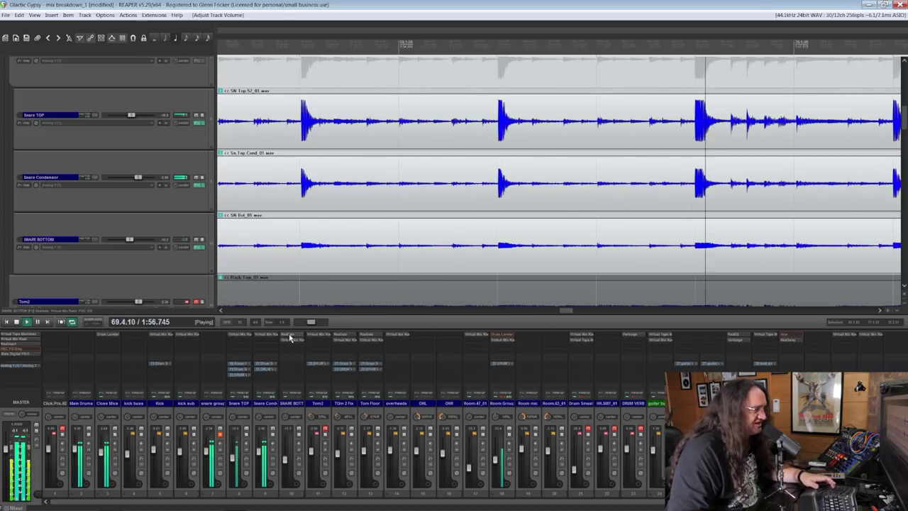
pyautogui.keyDown('shift'); pyautogui.click(289, 336); pyautogui.keyUp('shift')
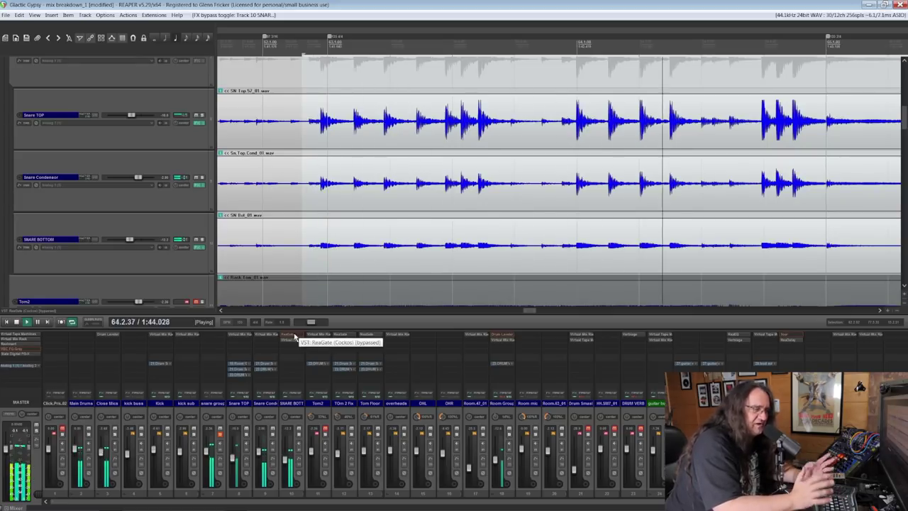
pyautogui.press('=')
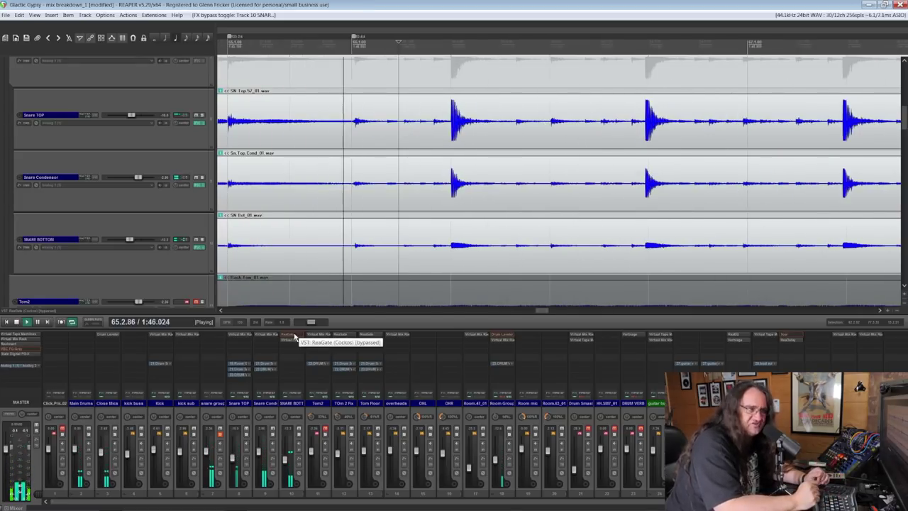